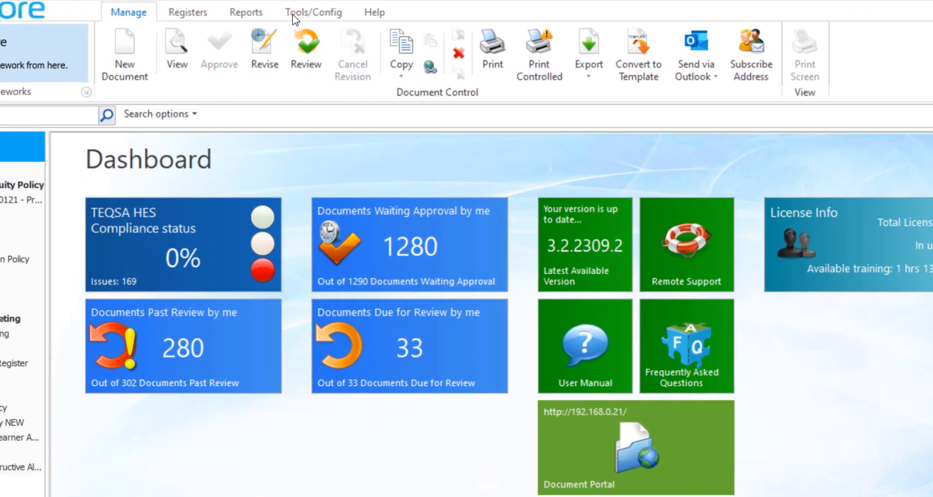
Open the framework setup from the configuration tools.
click(321, 10)
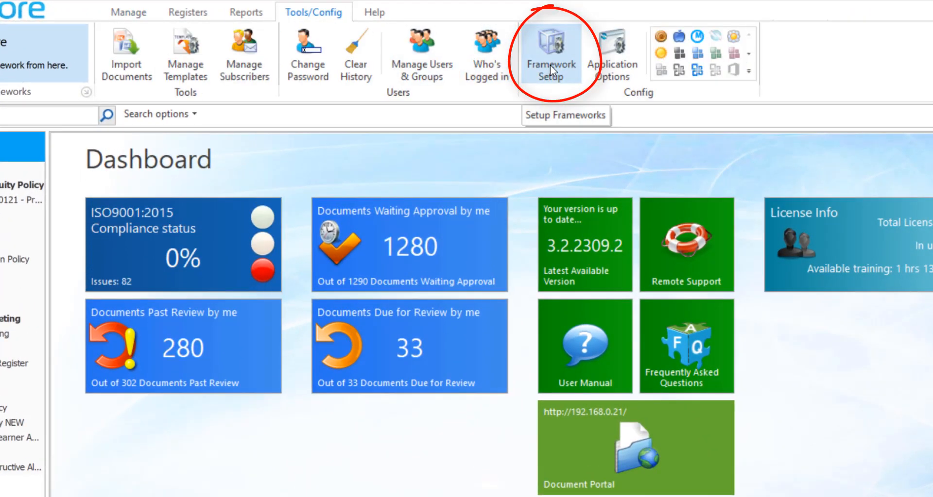
click(89, 92)
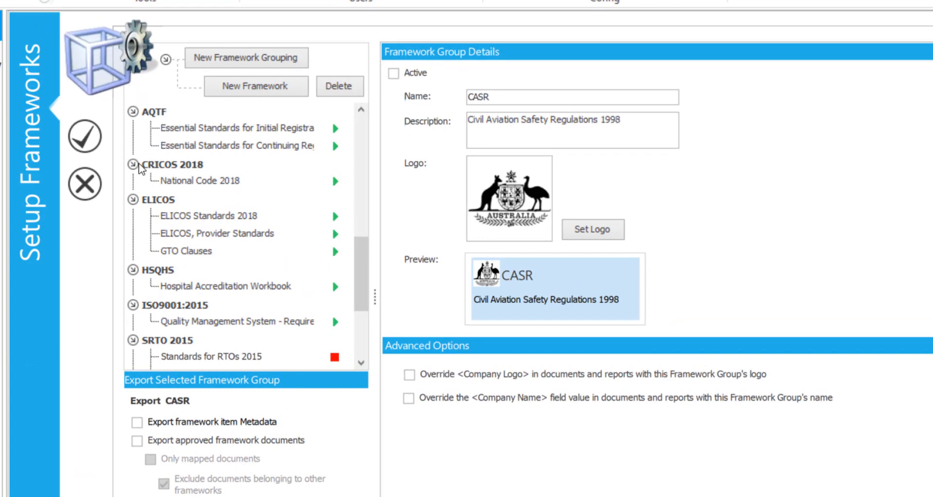
Deactivate the CRICOS 2018 framework group and reactivate it.
click(159, 167)
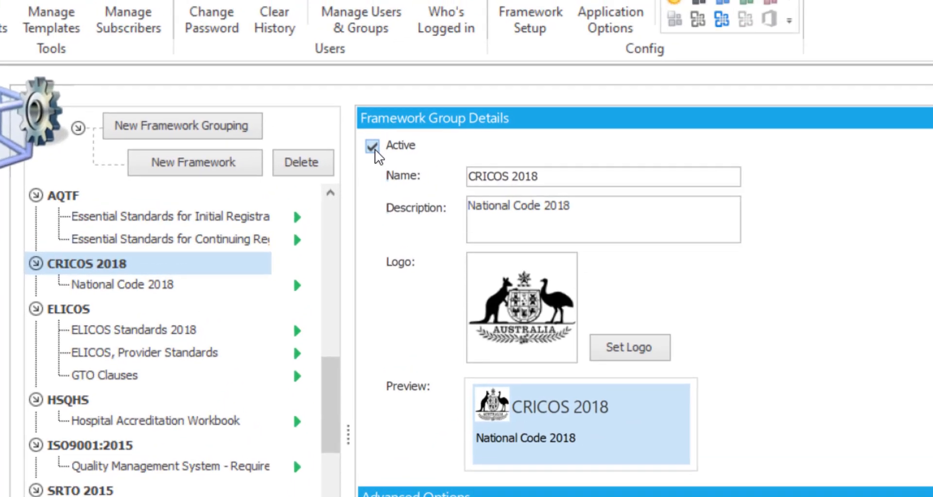
click(374, 150)
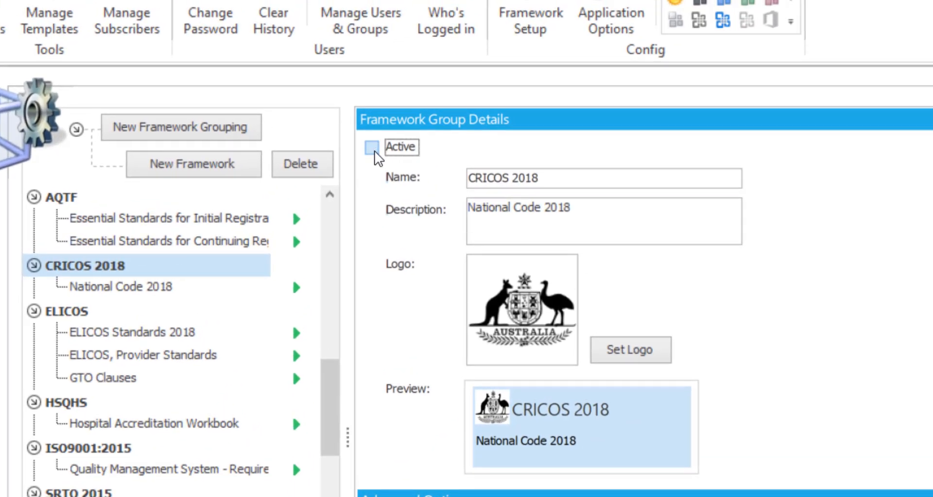
click(375, 151)
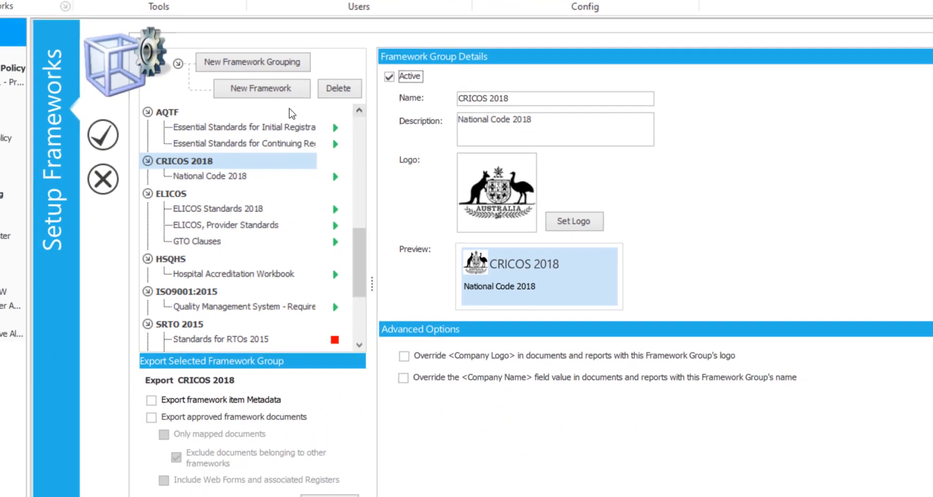
Create a new framework grouping named Demo.
click(264, 66)
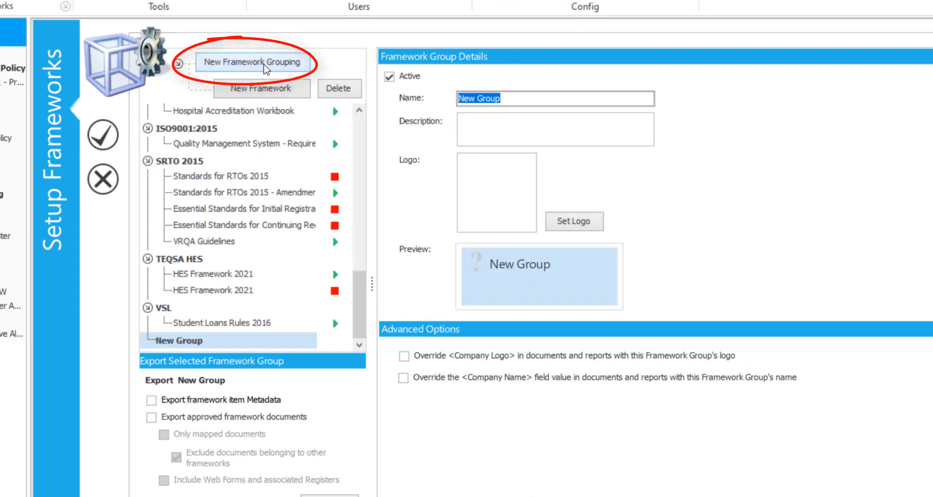
text(Demo)
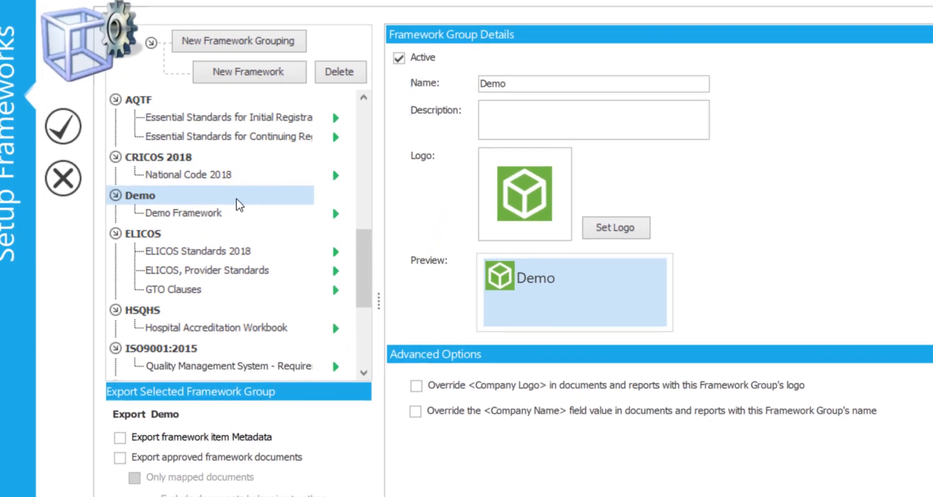
Add a new framework named Demo Framework to the Demo group.
click(247, 74)
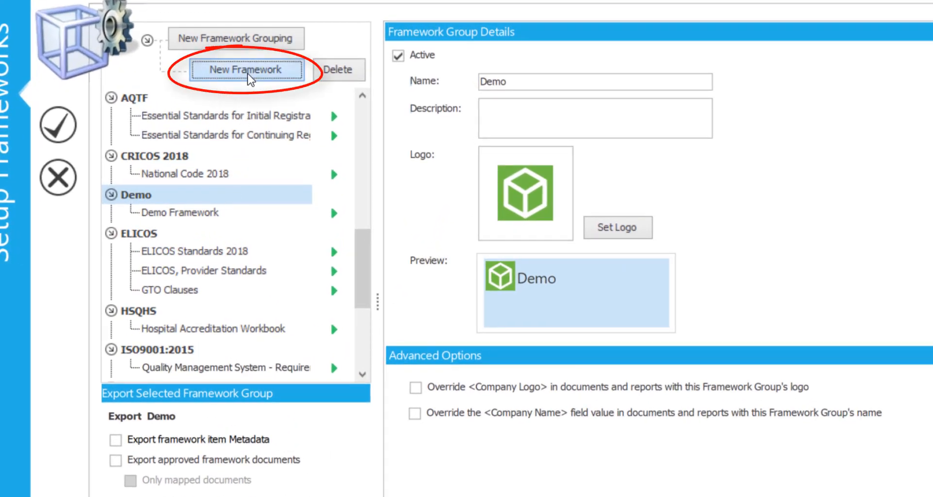
triple_click(337, 64)
text(Demo F)
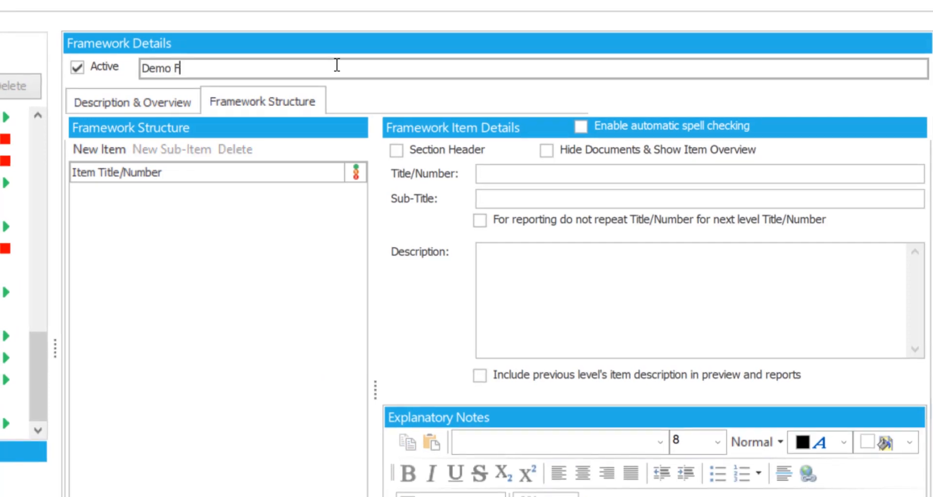
text(ramework)
Add a new item to the framework structure, mark it as a section header and title it Standards.
click(98, 152)
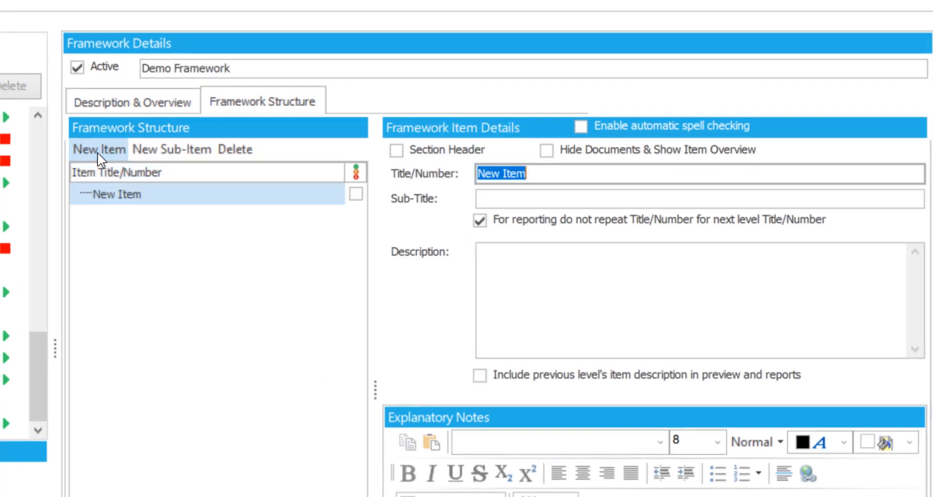
click(402, 152)
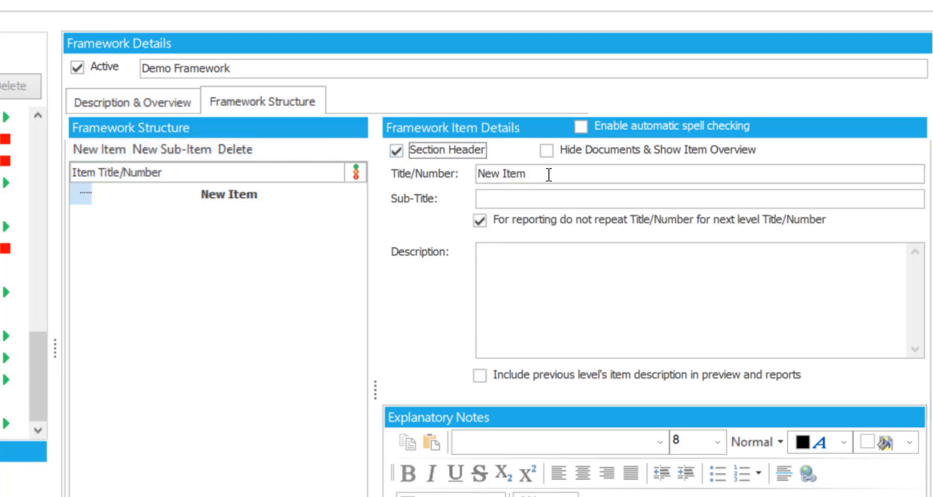
drag(549, 174, 477, 176)
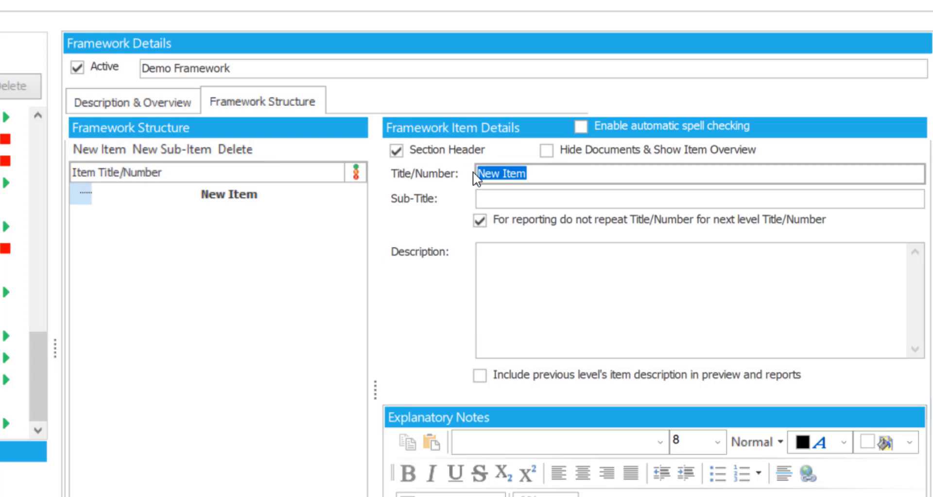
text(Standards)
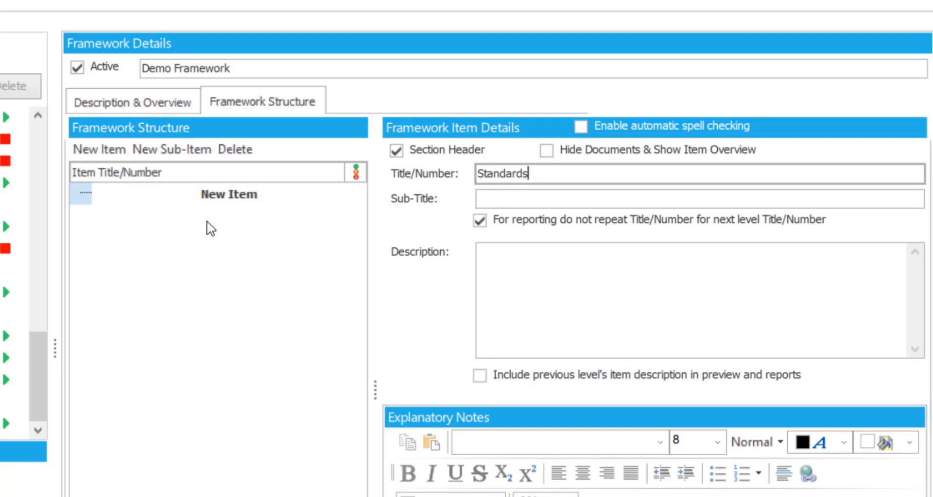
click(191, 204)
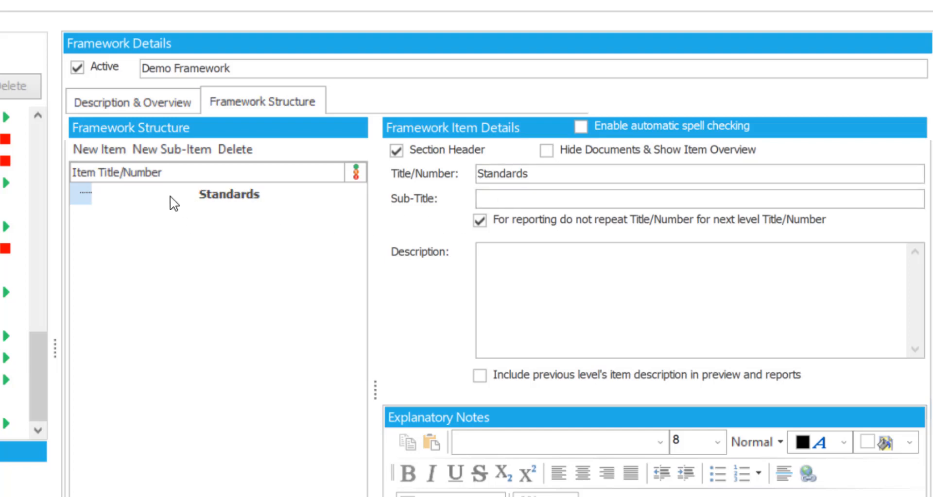
Add a sub-item under the Standards header and title it Standard 1.
click(547, 172)
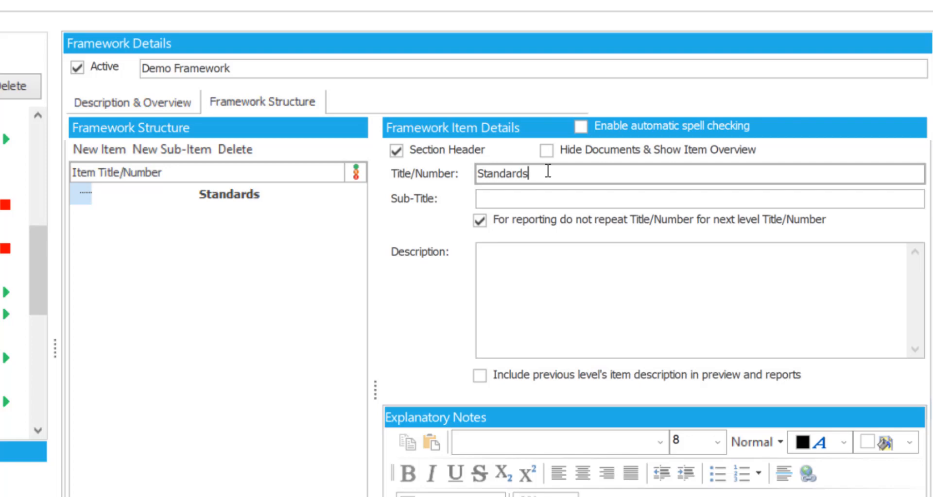
click(170, 151)
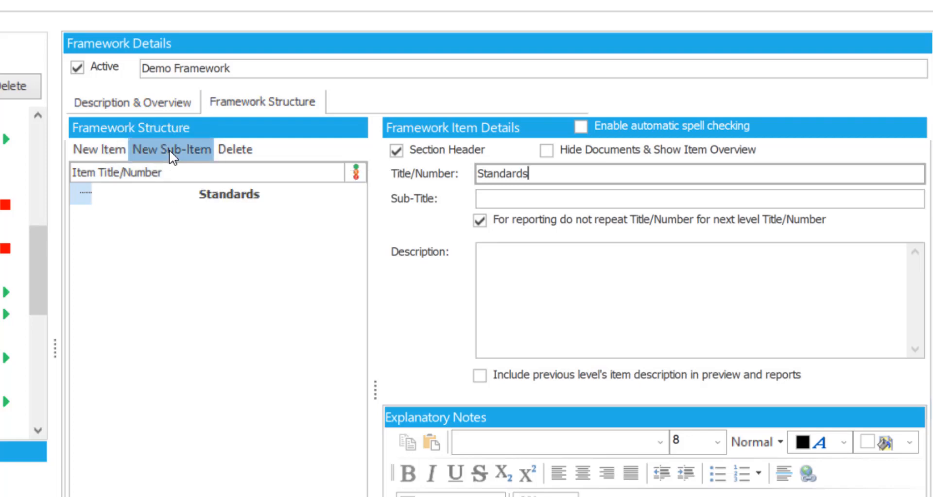
click(551, 173)
drag(549, 174, 466, 171)
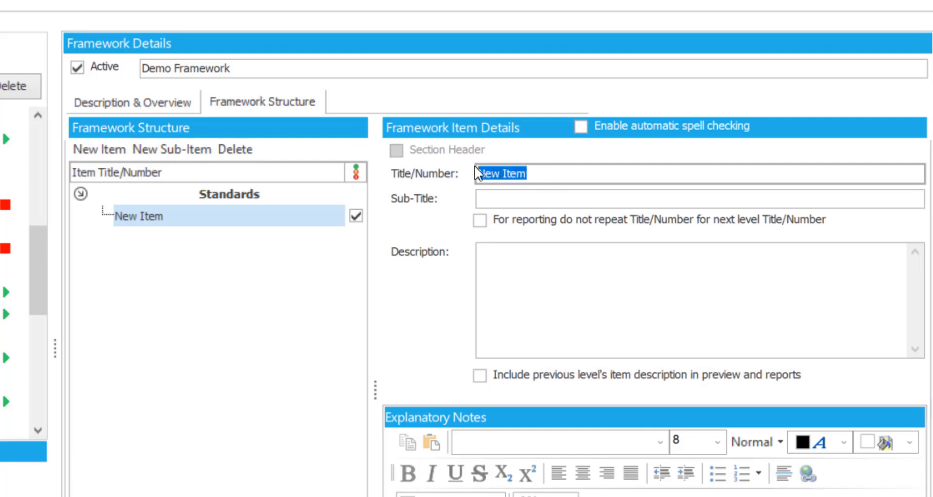
text(Stan)
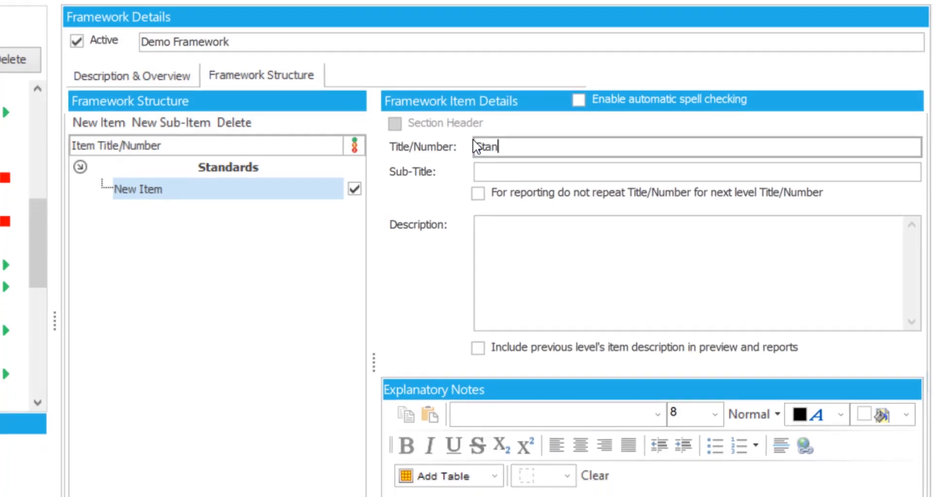
text(dar)
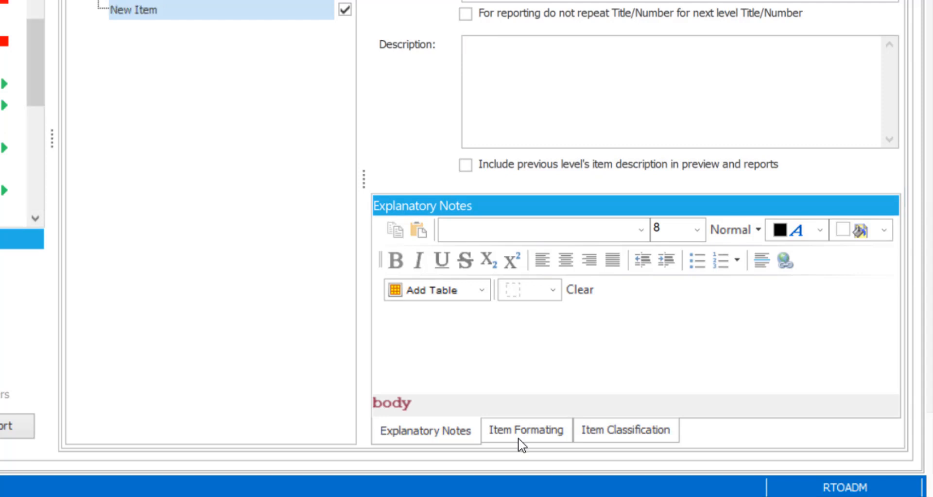
Open the display formatting options of the Standard 1 sub-item and its font colour choices.
click(518, 438)
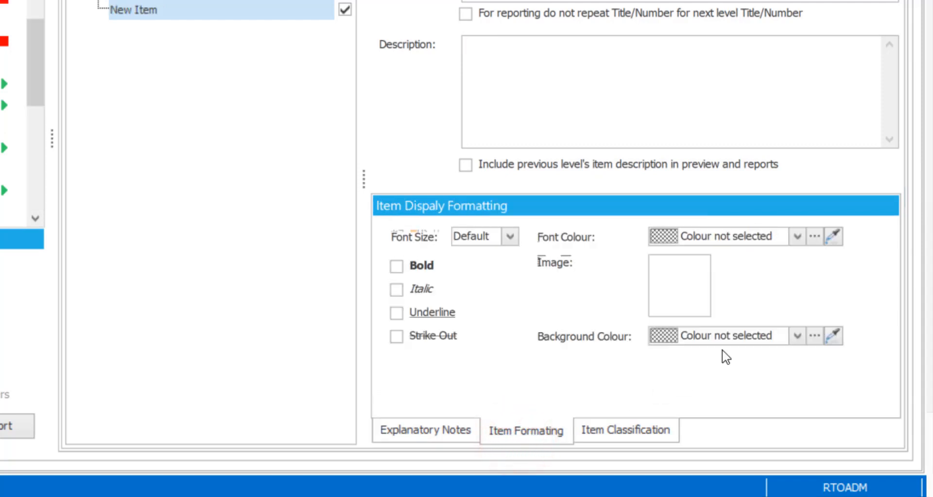
click(794, 237)
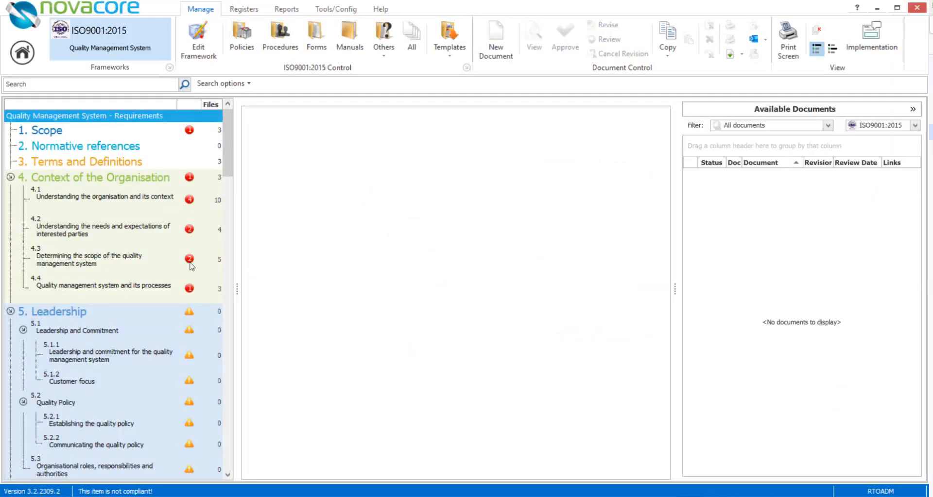
Examine the 1. Scope item of the ISO9001:2015 framework and the colour formatting of the sections down to 8. Operation.
click(50, 134)
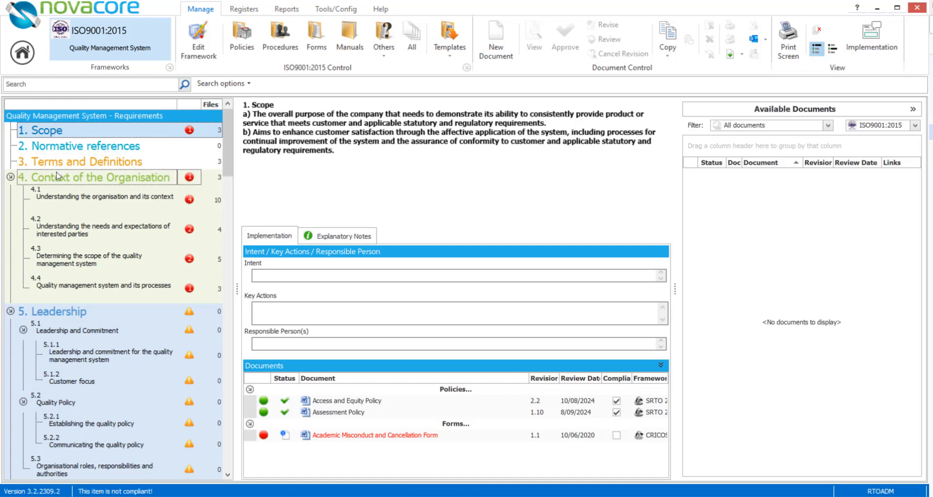
scroll(58, 177, down, 1)
scroll(58, 176, down, 5)
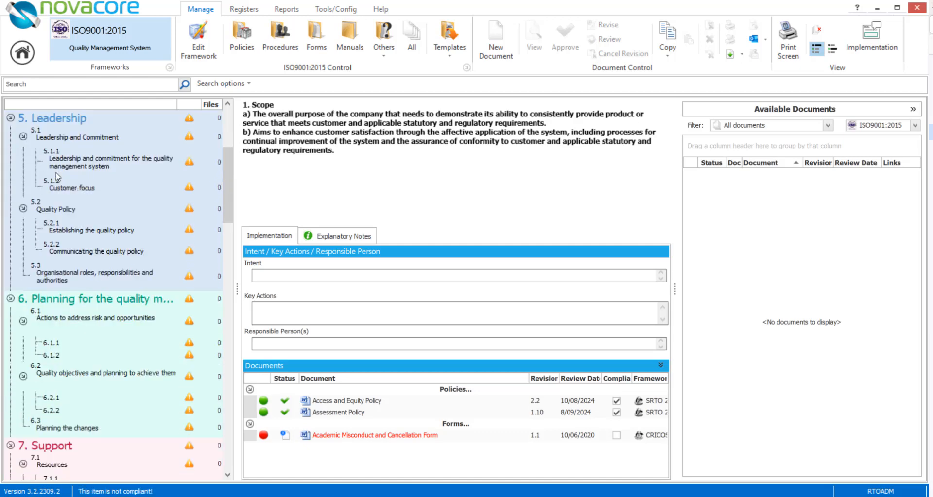
scroll(58, 178, down, 7)
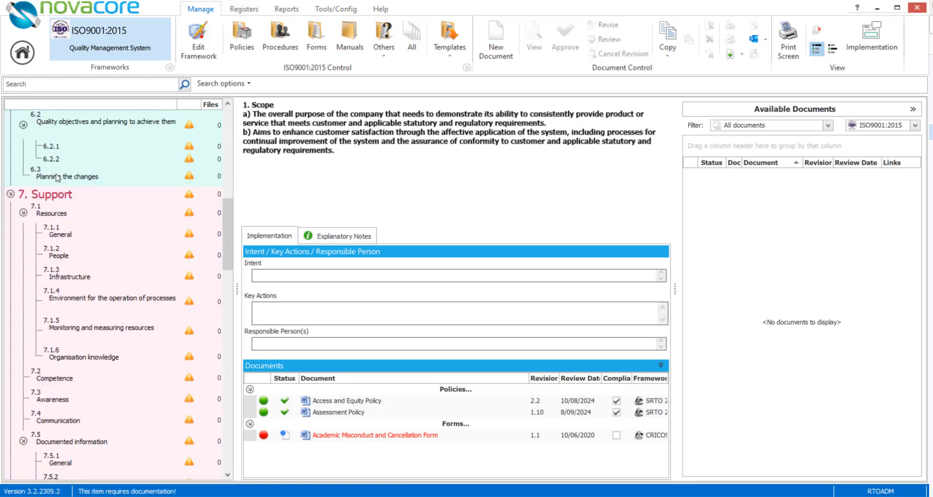
scroll(57, 178, down, 8)
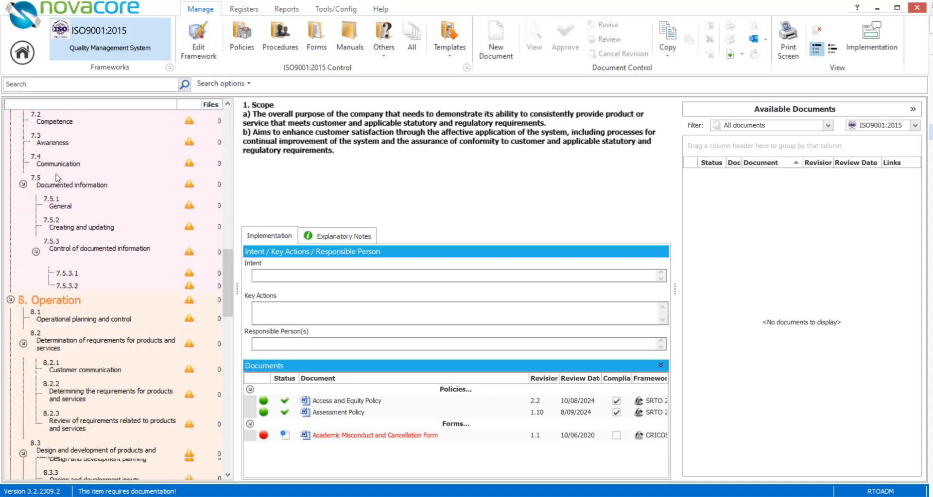
scroll(57, 179, down, 10)
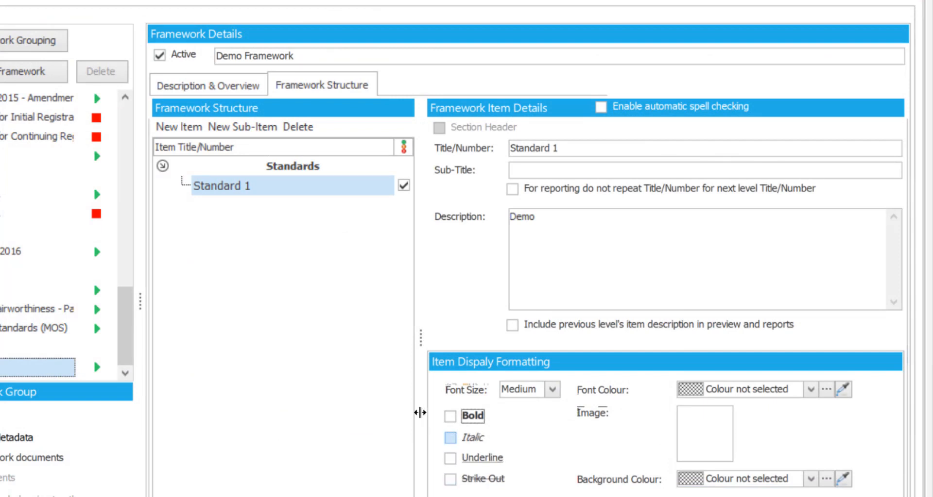
Add an item titled Standard 2 at the same level as Standard 1, with the description "This standard requires:".
click(318, 189)
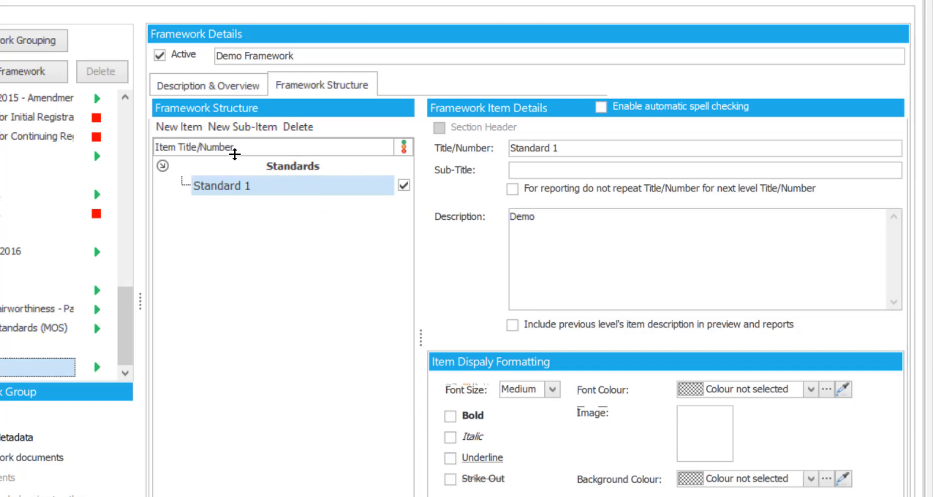
click(182, 133)
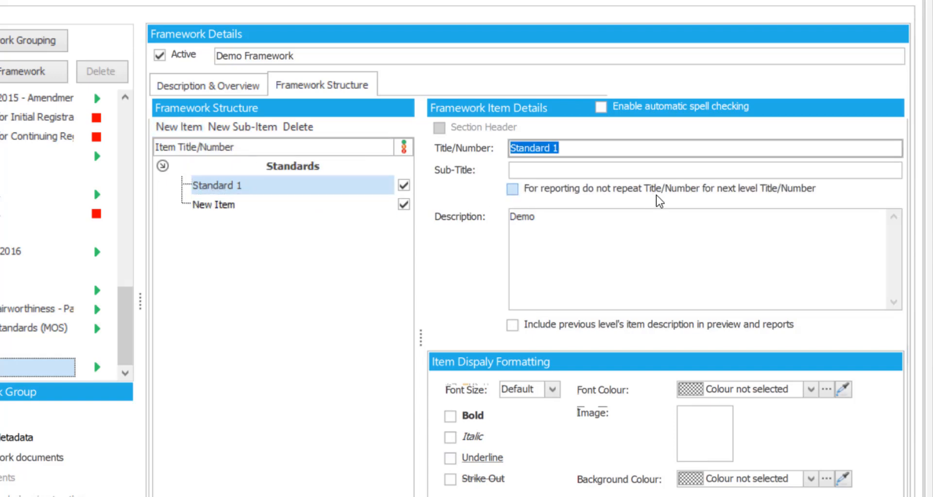
text(Standard 2)
click(543, 241)
text(This standard requires:)
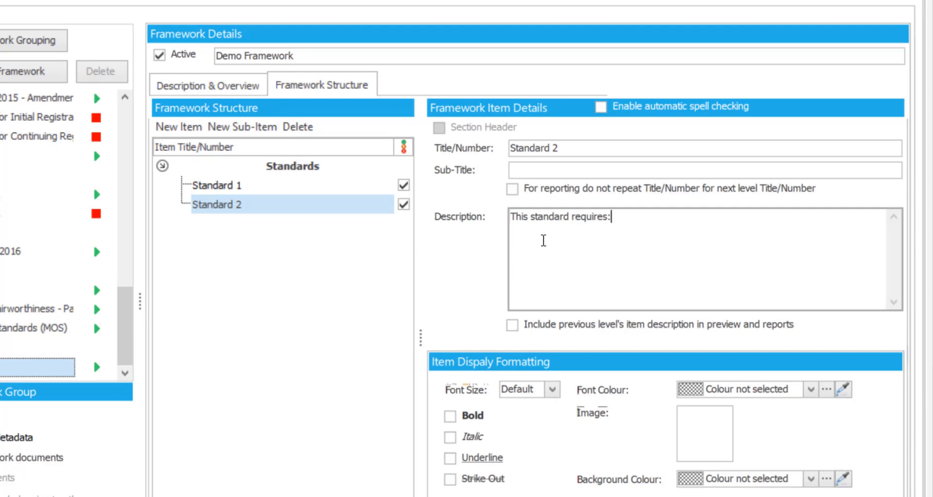
Add a sub-item titled a) under Standard 2.
key(ctrl+shift+n)
text(a)
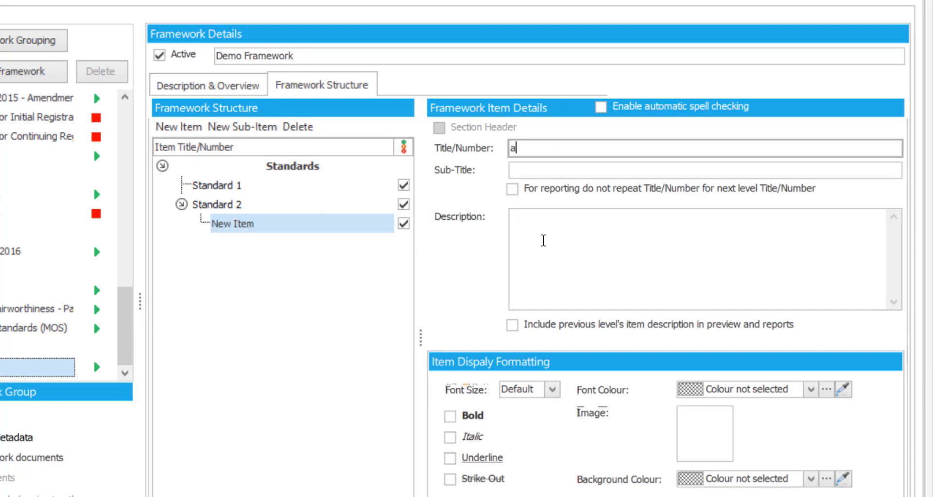
text())
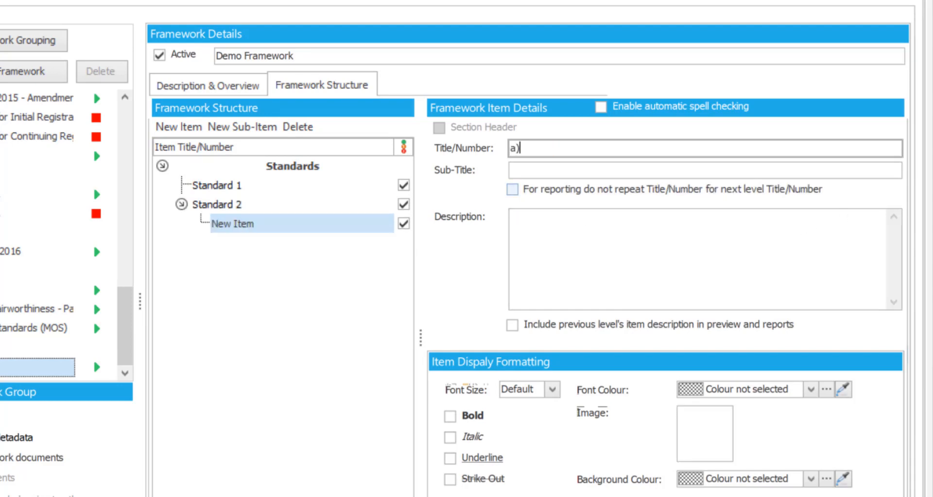
key(ctrl+s)
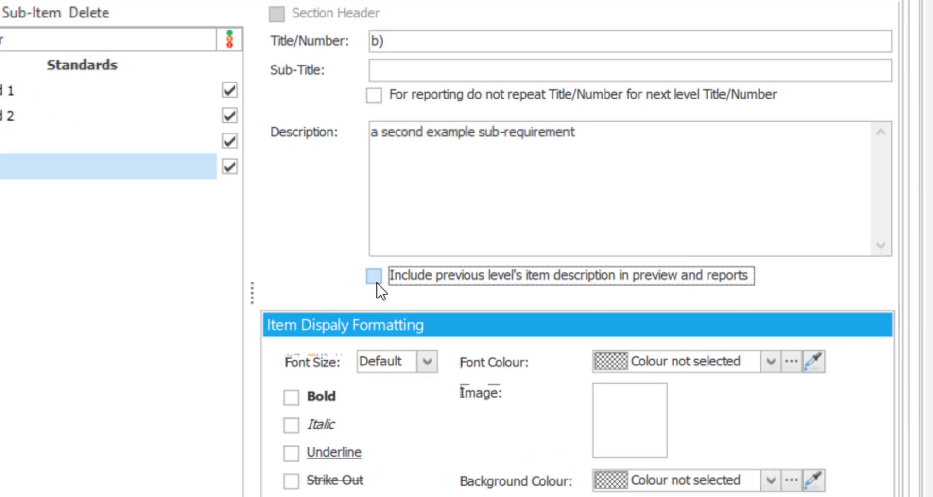
Include the previous level's item description in preview and reports for sub-items b) and a) of Standard 2.
click(514, 328)
click(30, 142)
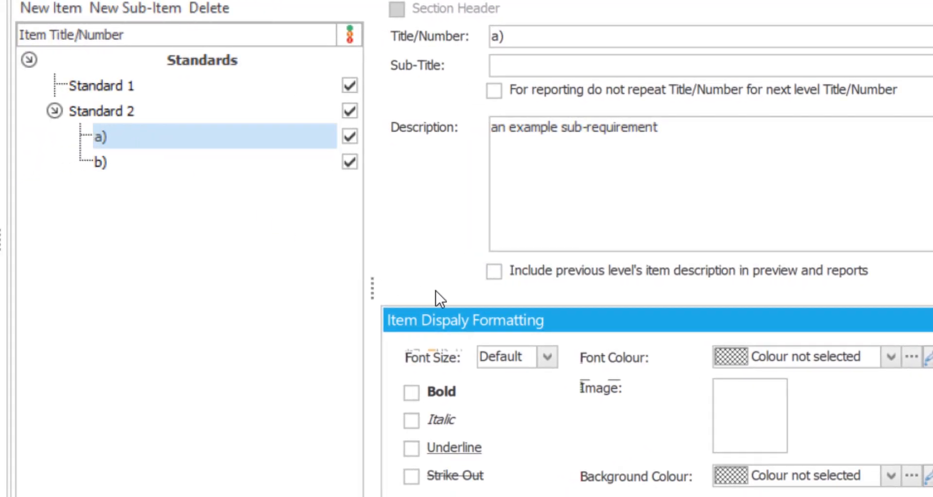
click(493, 275)
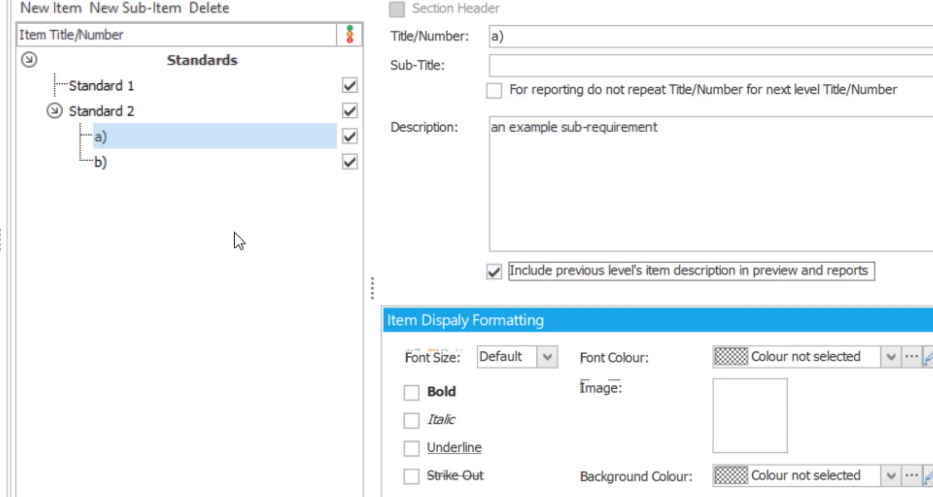
click(188, 141)
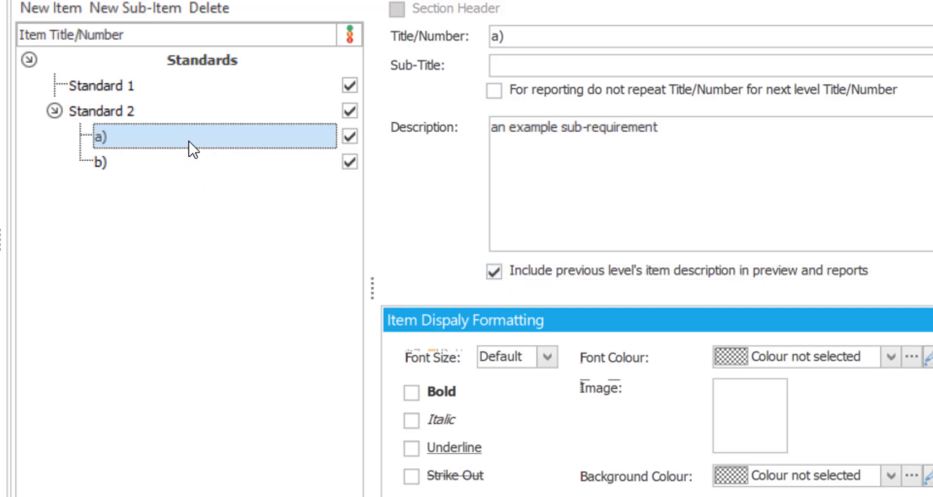
Review the item details of Standard 2 and its sub-items a) and b) in the Demo Framework structure.
click(100, 113)
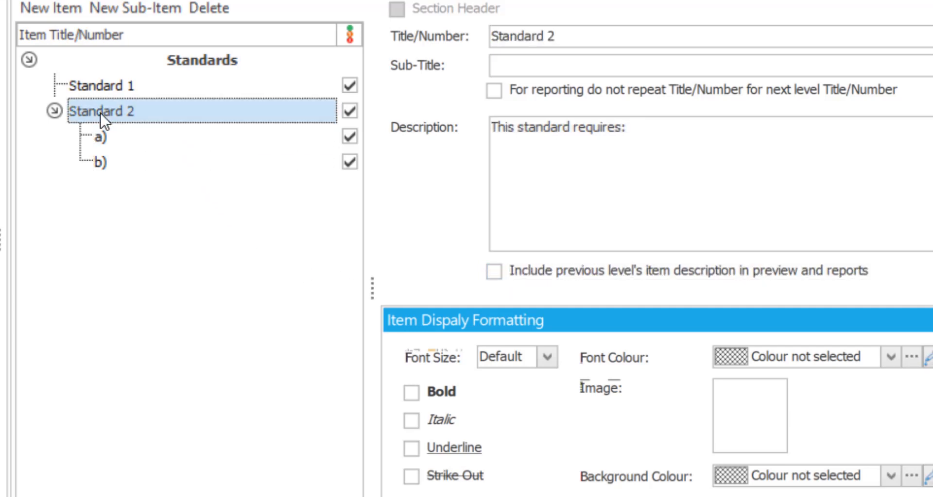
click(108, 138)
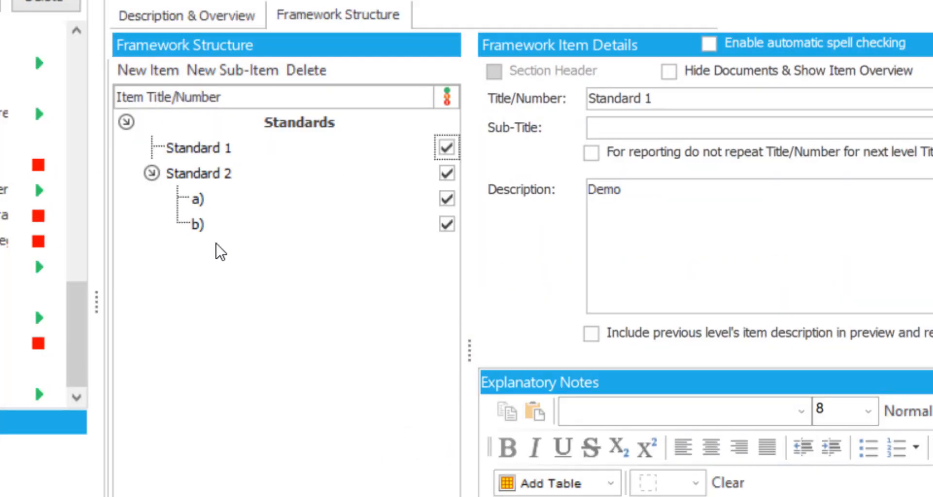
drag(217, 228, 211, 203)
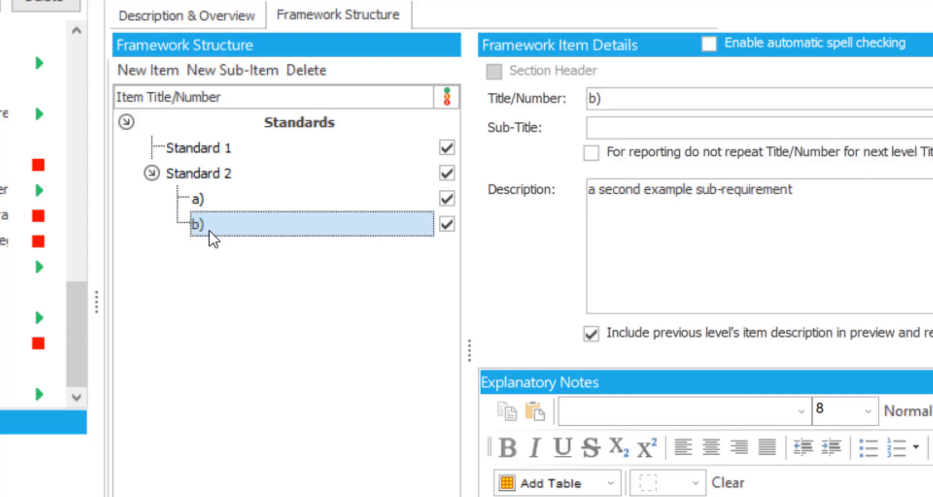
mouse_move(209, 230)
mouse_down()
mouse_move(195, 174)
mouse_move(168, 189)
mouse_move(137, 187)
mouse_move(125, 146)
mouse_up()
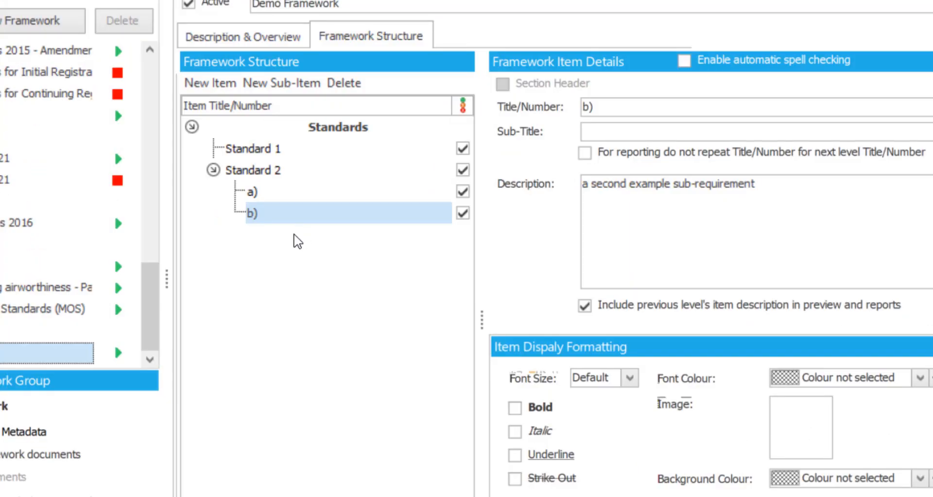
Turn off the traffic-light compliance option for Standard 2 and Standard 1 in the Demo Framework structure.
click(286, 219)
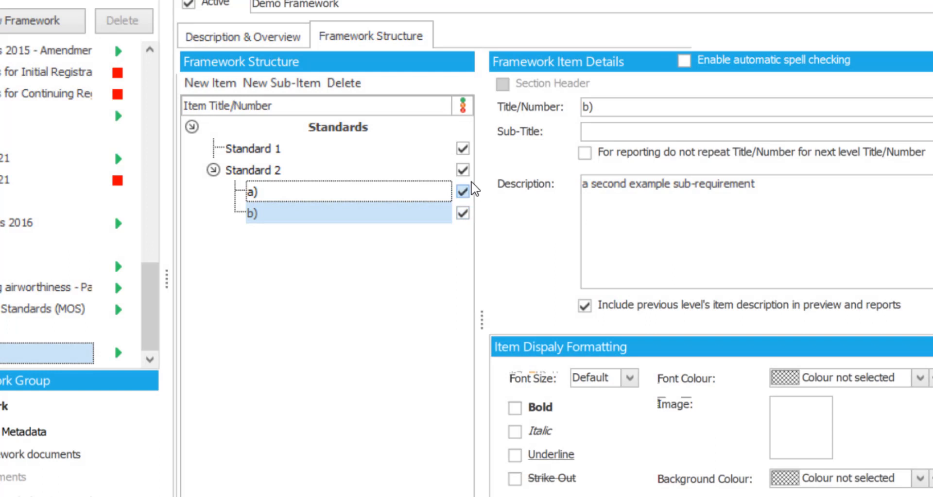
click(465, 172)
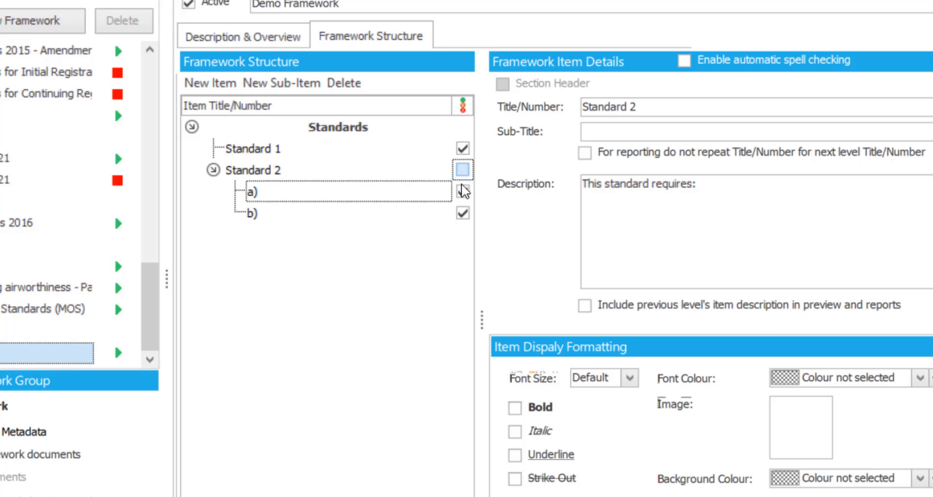
click(463, 149)
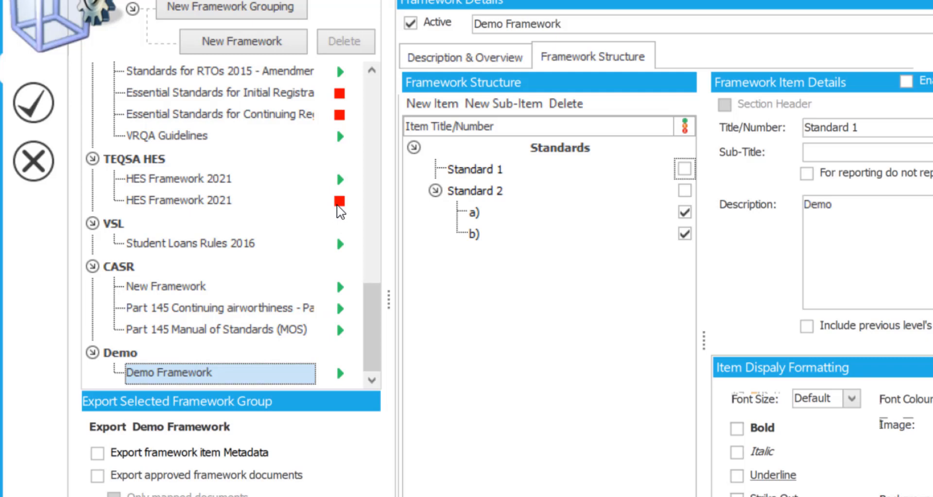
Toggle the active status of both HES Framework 2021 entries under TEQSA HES and restore each to its original setting.
click(339, 207)
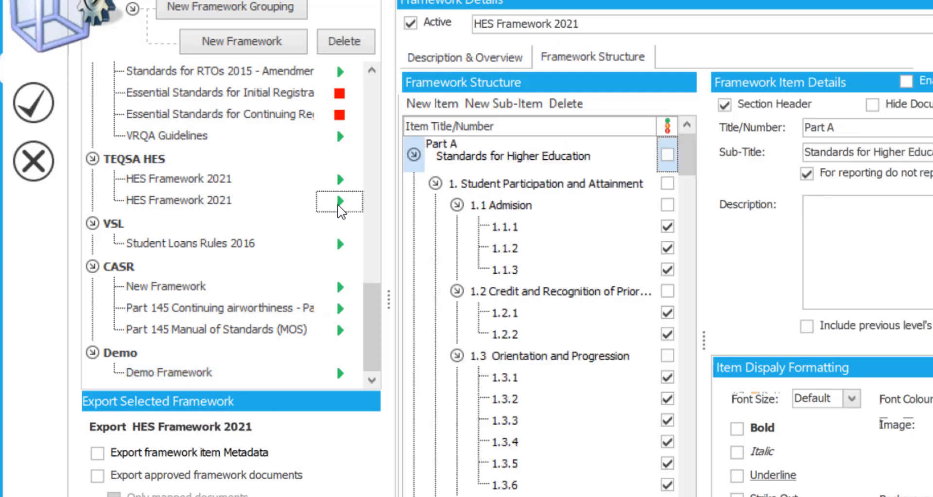
click(340, 208)
click(341, 184)
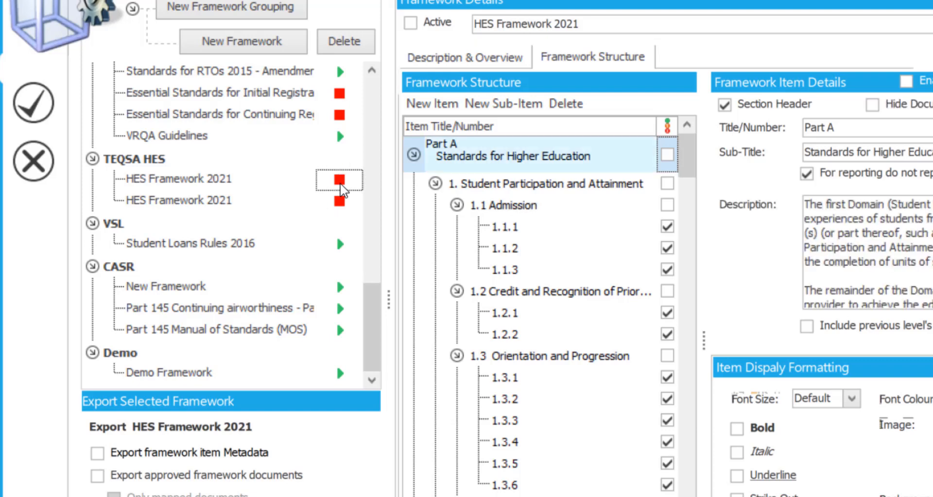
click(340, 181)
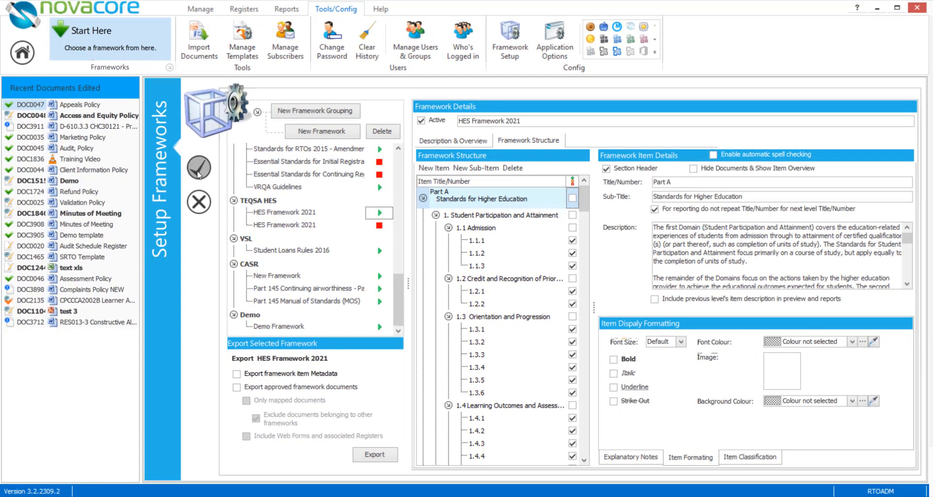
Save the framework setup, choose Demo as the current framework and open its framework view.
click(198, 174)
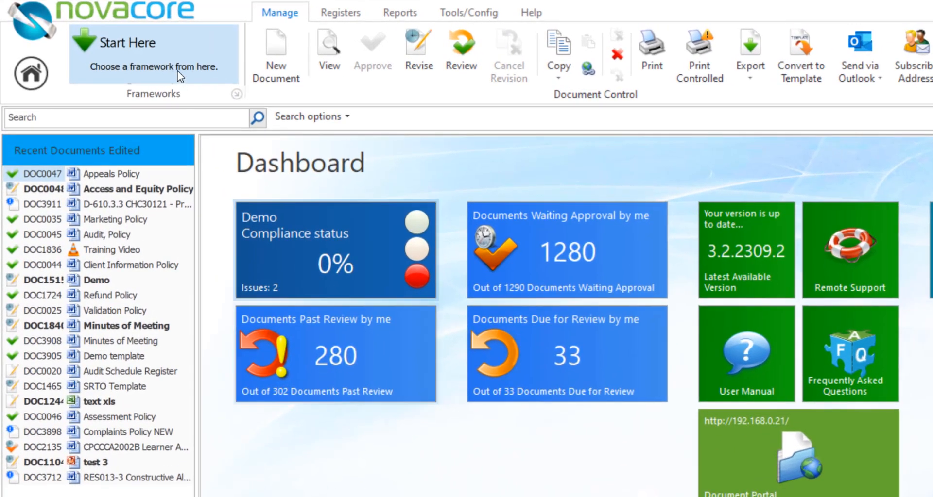
click(131, 51)
click(158, 254)
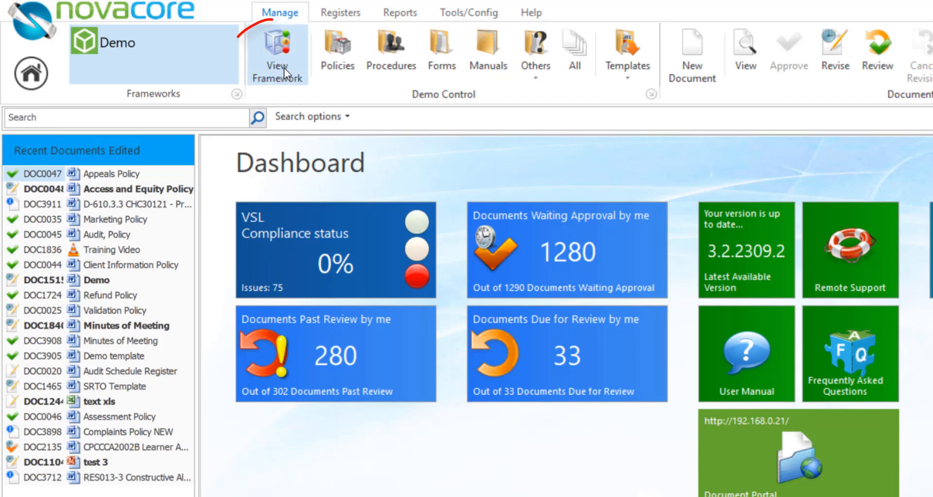
click(284, 68)
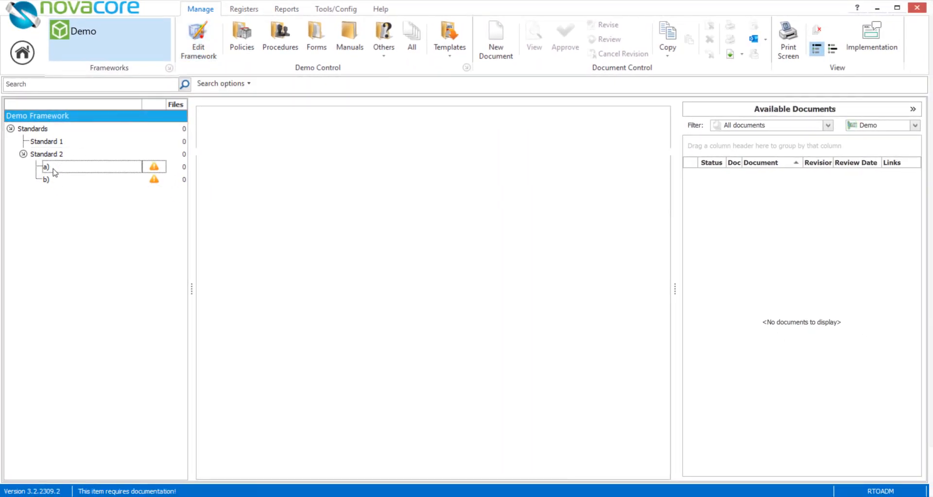
Examine how Standard 2 and sub-items a) and b) are displayed, including the explanatory notes and implementation details of b).
click(53, 170)
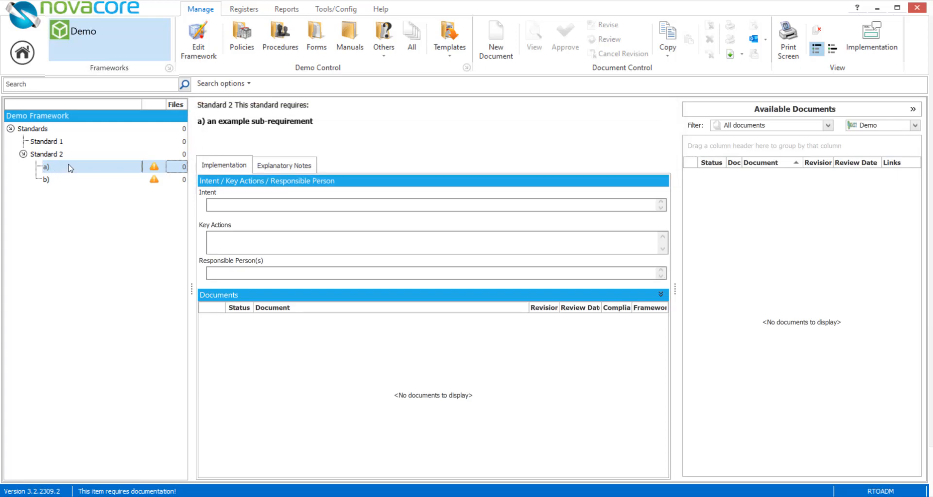
click(54, 156)
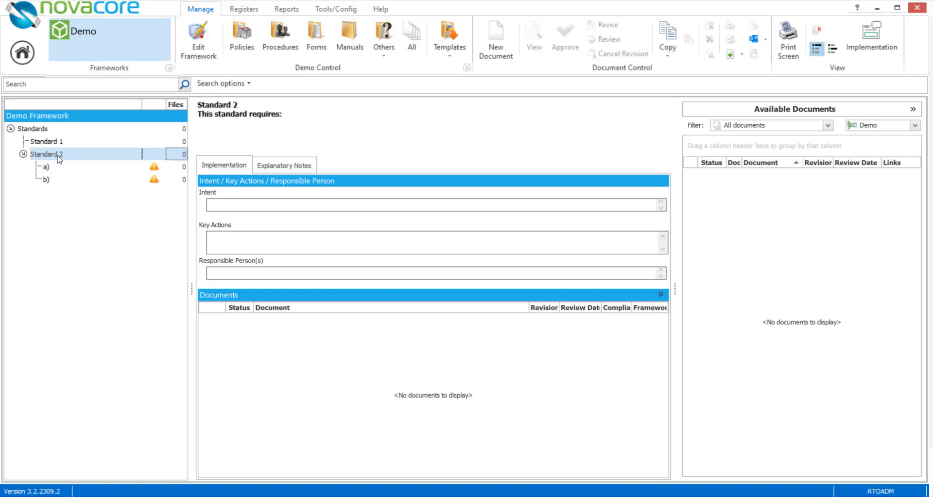
click(61, 169)
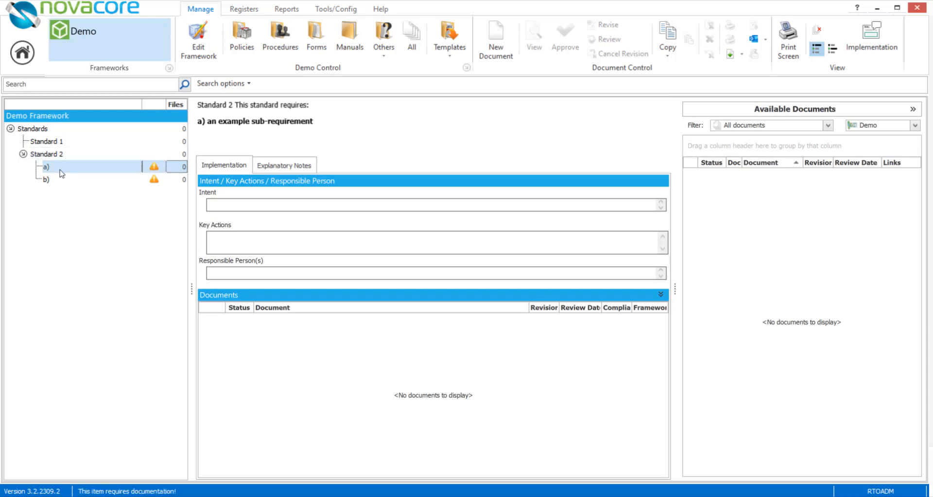
click(71, 184)
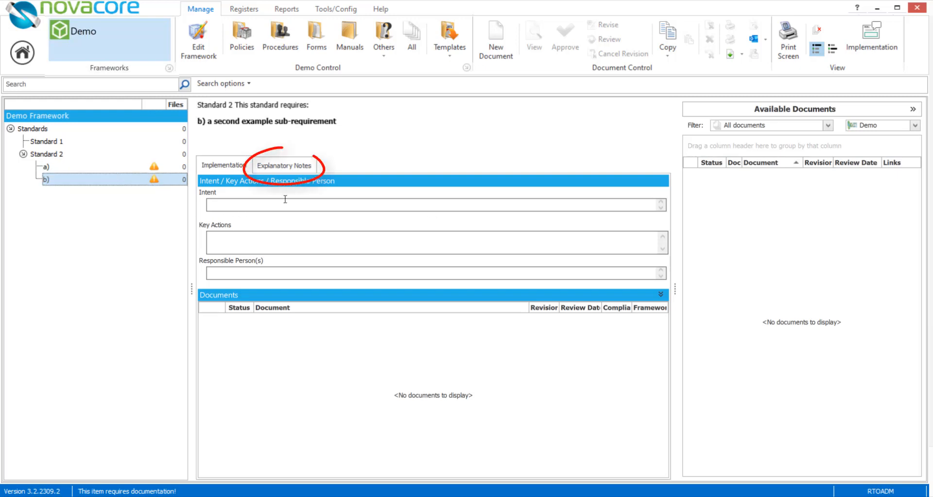
click(296, 169)
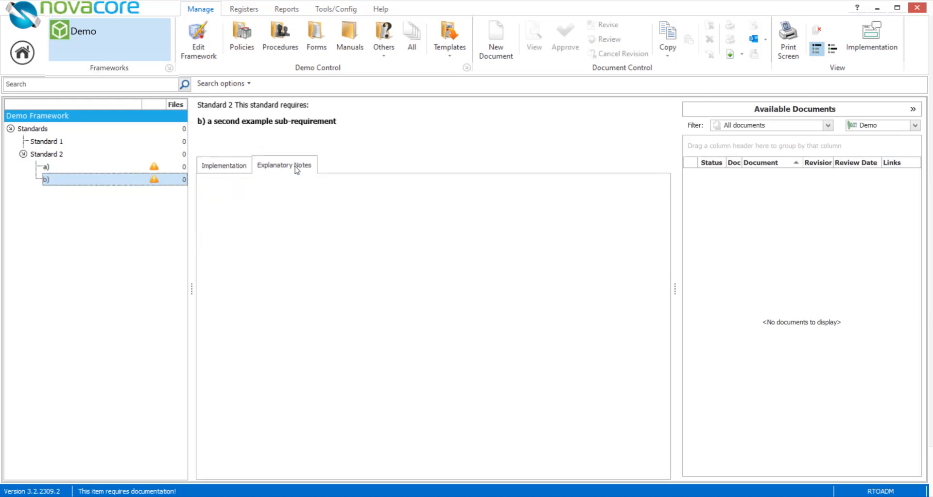
click(232, 170)
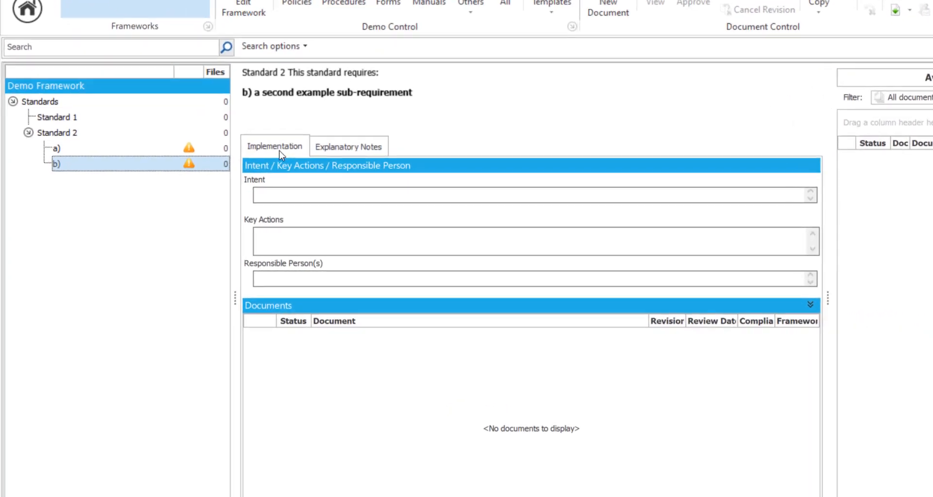